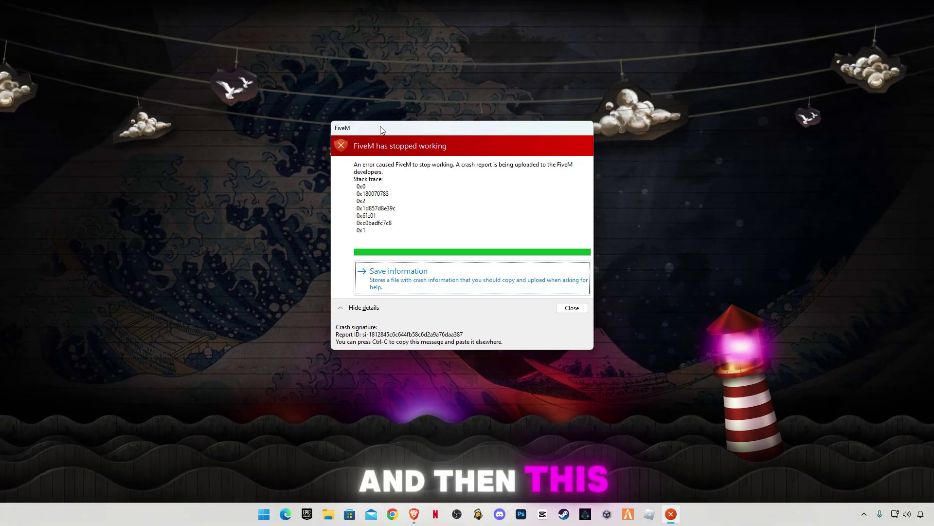
Step: Drag the FiveM crash report window aside on the desktop
left_click_drag(381, 129, 368, 155)
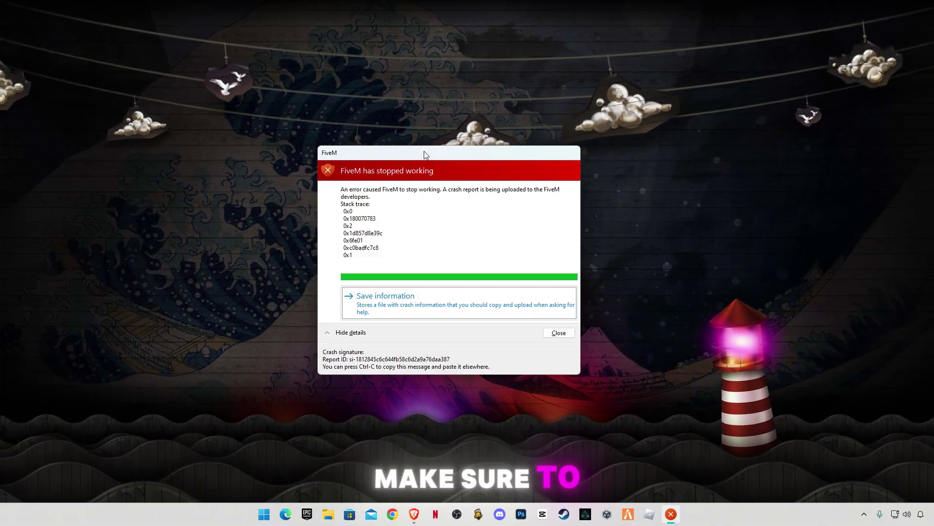
left_click_drag(424, 151, 435, 131)
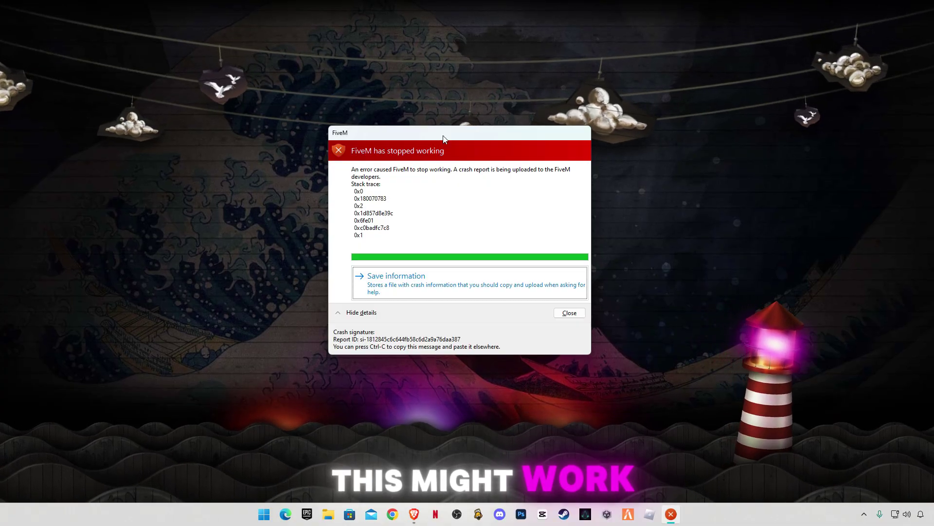
mouse_move(443, 136)
left_mouse_down()
mouse_move(452, 202)
mouse_move(448, 127)
left_mouse_up()
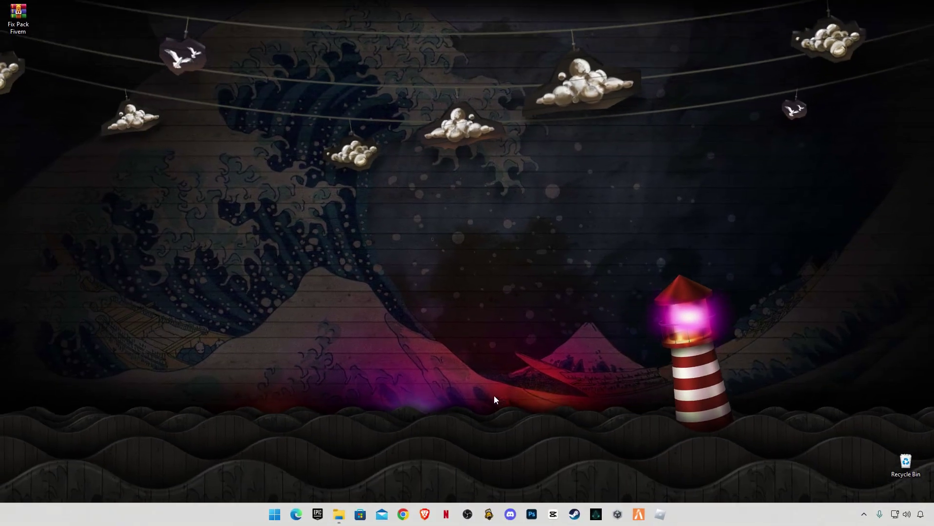
Step: Search 'game mode settings' from Start and switch the Game Mode toggle On
left_click(275, 515)
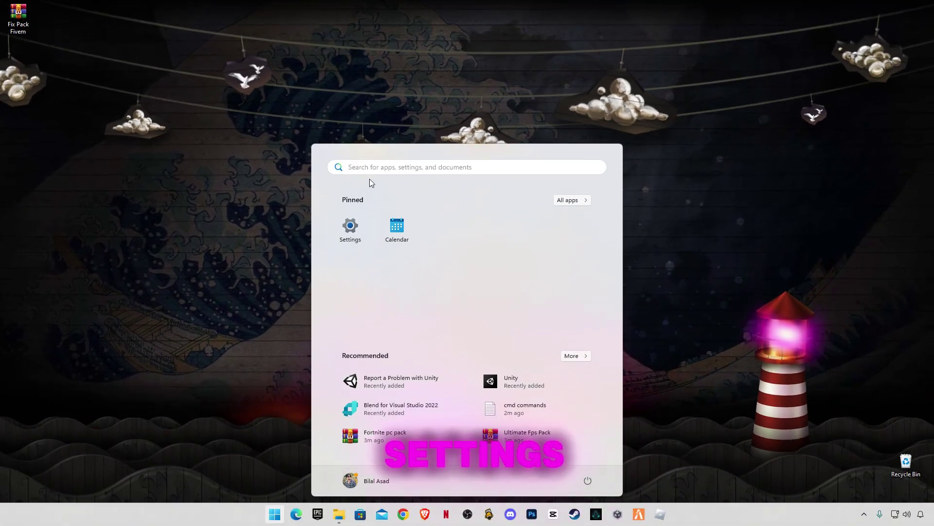
left_click(372, 167)
type("gam")
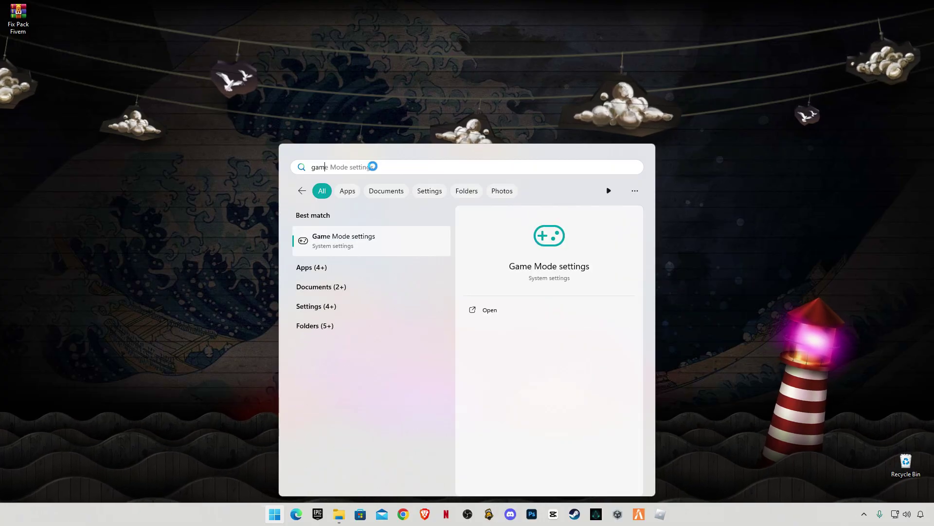
type("e mode settings")
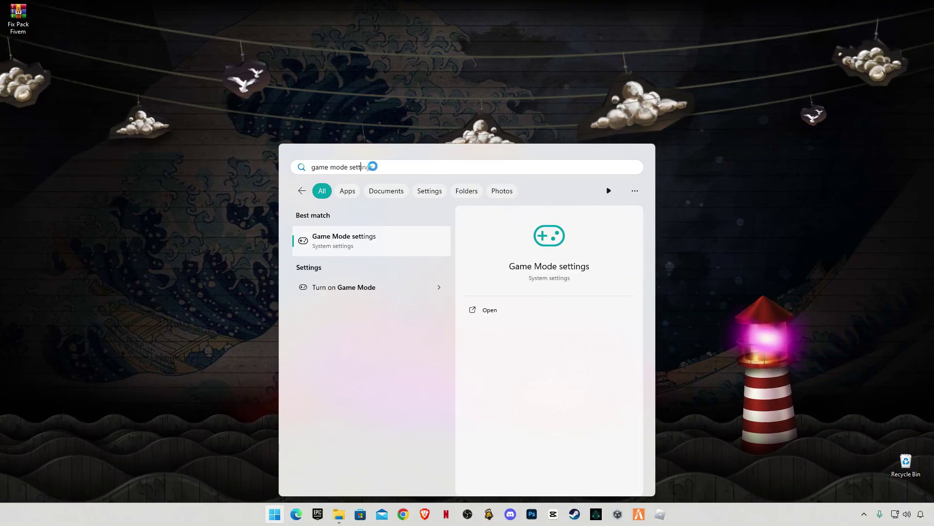
left_click(374, 237)
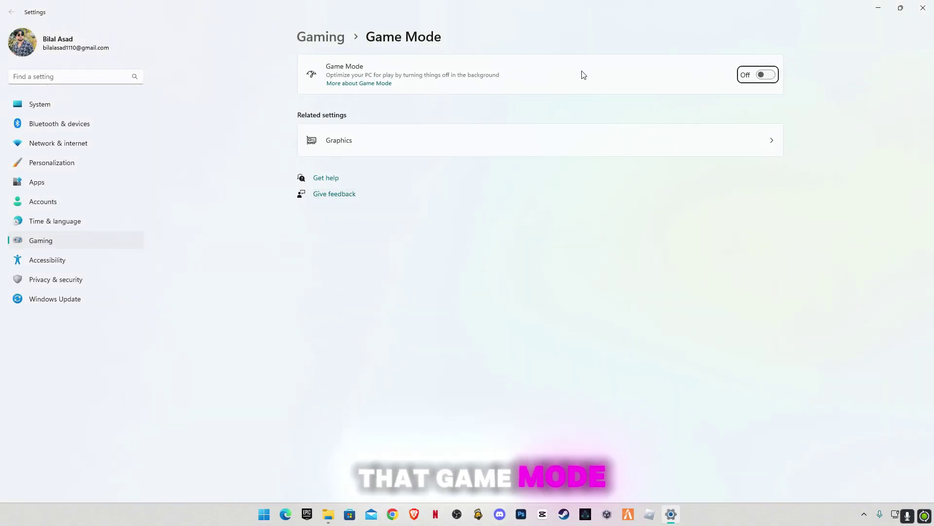
left_click(767, 76)
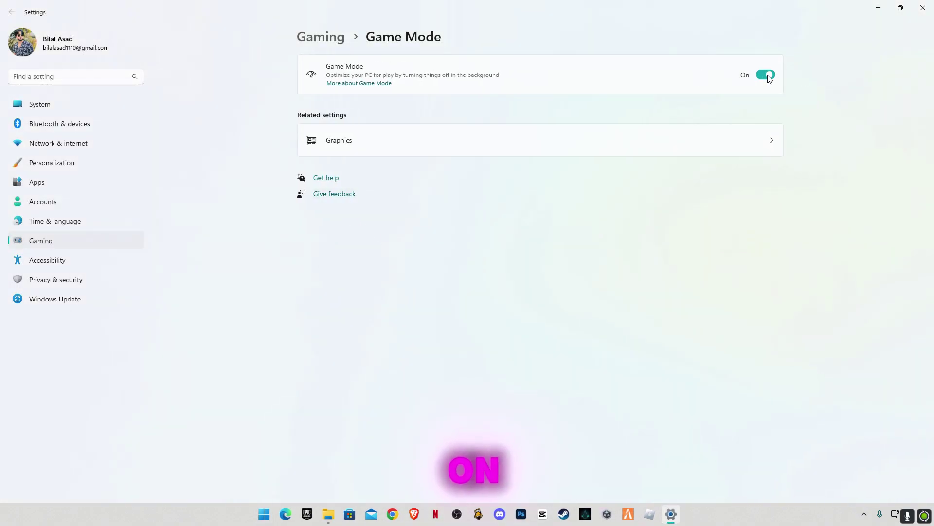
Step: Find the Graphics page via 'graph' and save High performance as FiveM's graphics preference
left_click(77, 77)
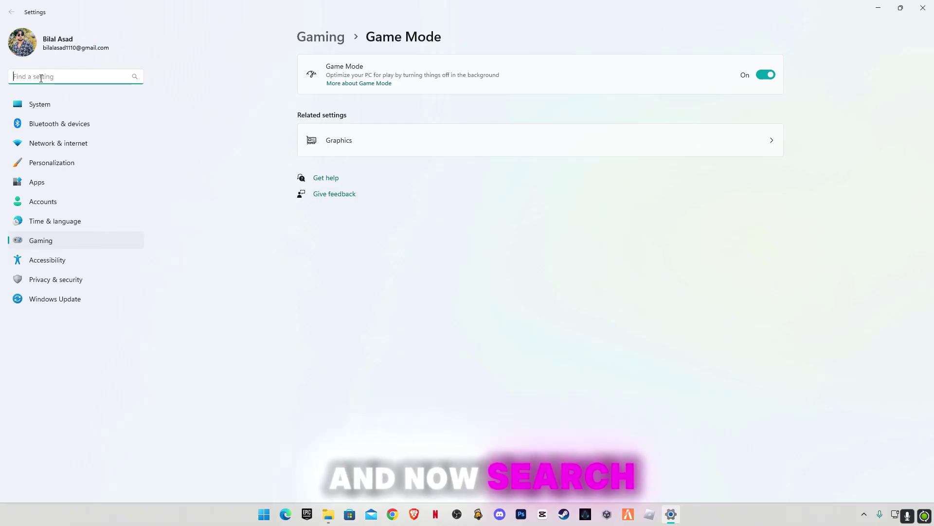
type("graphics")
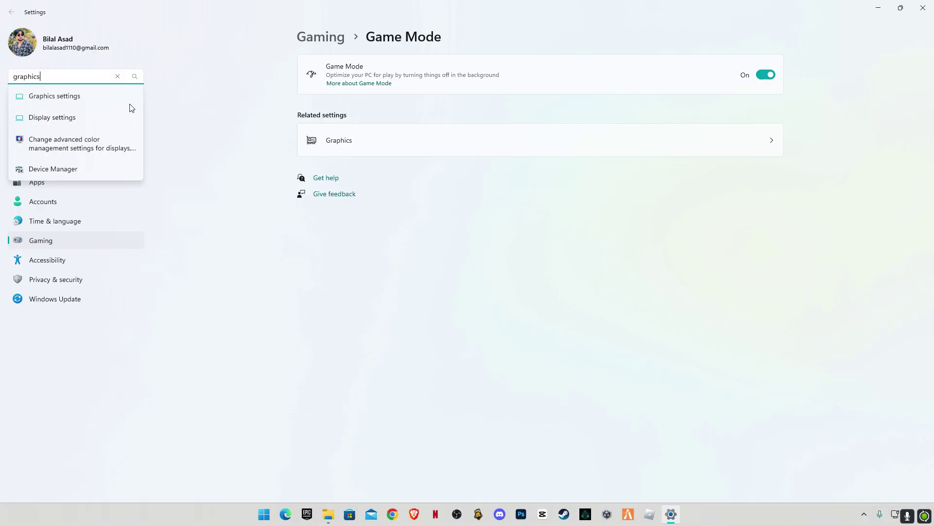
left_click(70, 102)
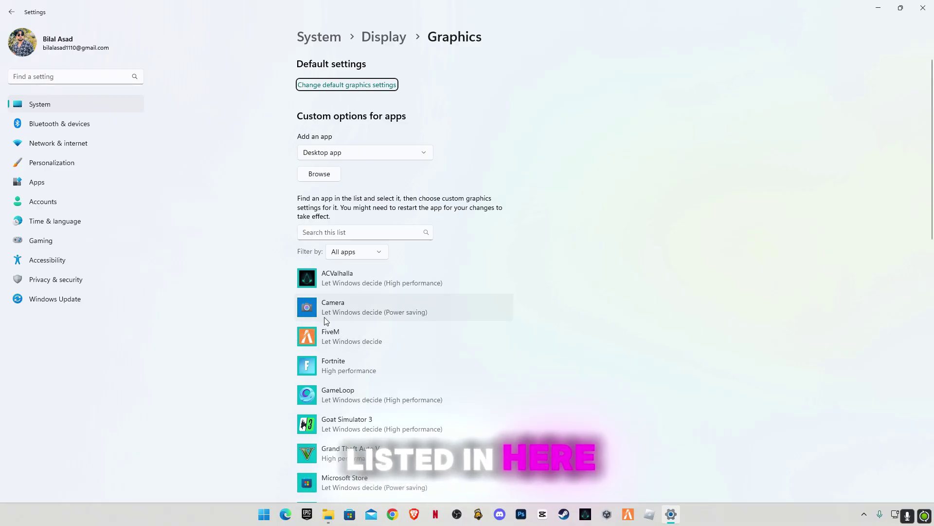
left_click(343, 342)
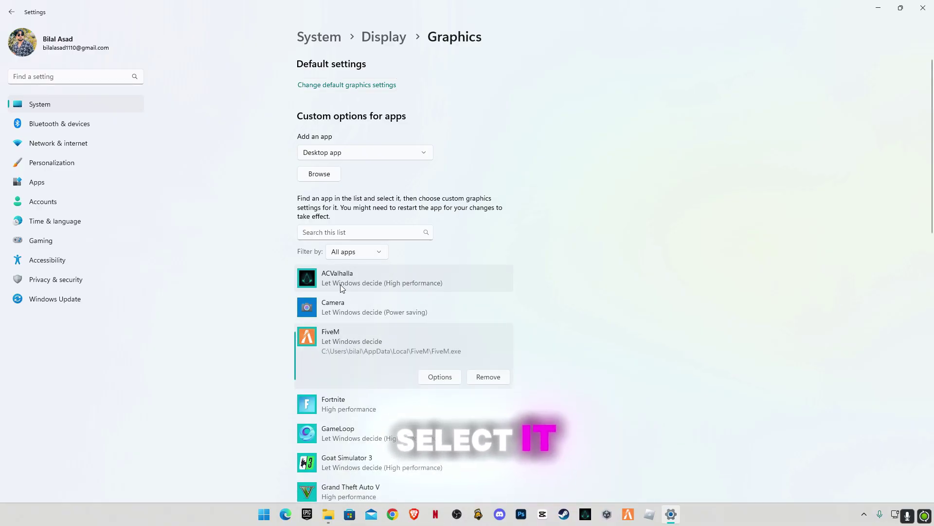
left_click(431, 380)
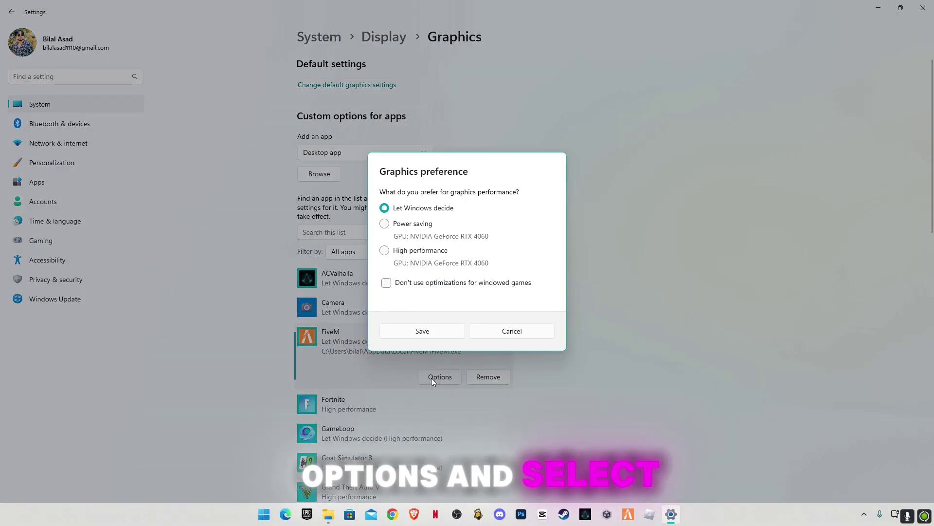
left_click(384, 250)
left_click(443, 333)
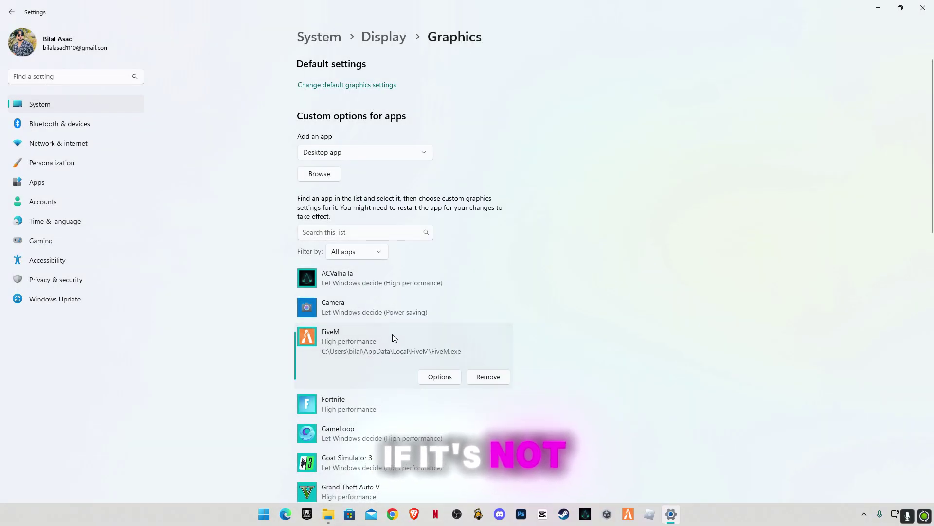
Step: Cancel the app browse dialog and enable Hidden items in a new File Explorer window
left_click(320, 175)
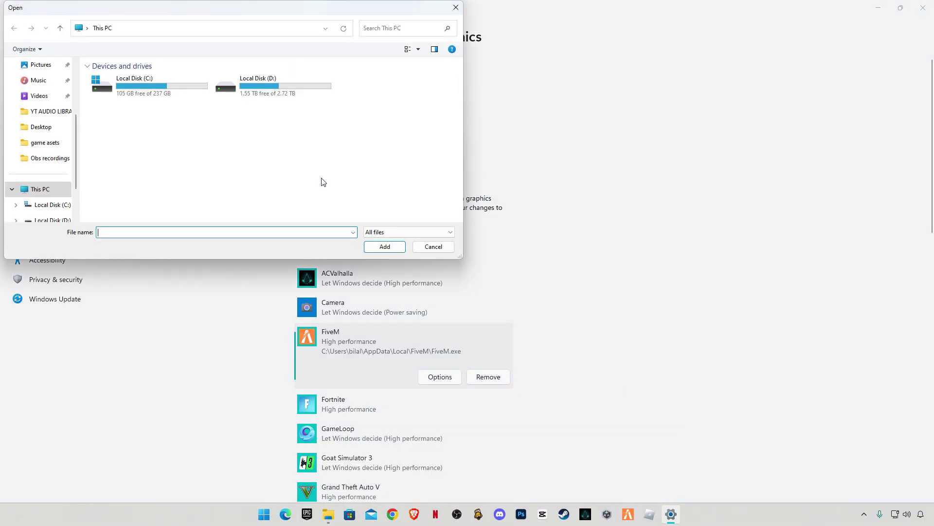
left_click(426, 245)
key("super+e")
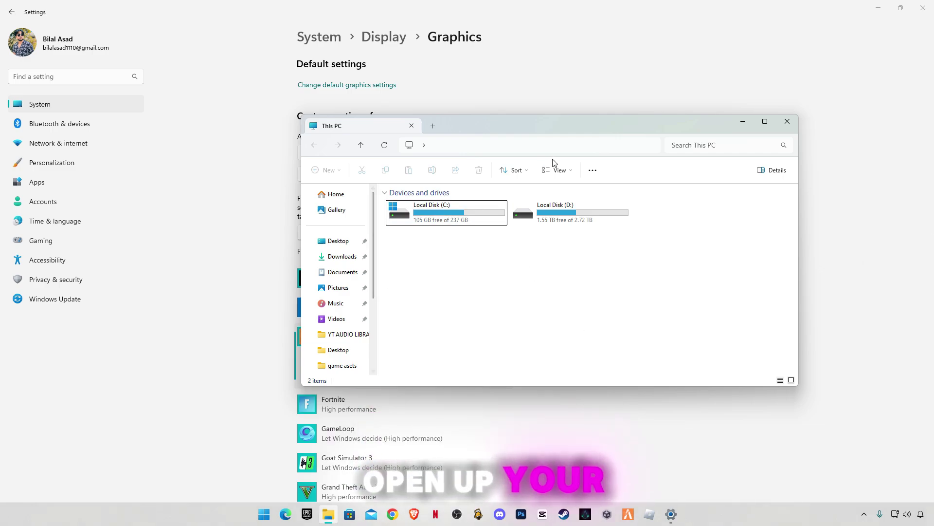
left_click(570, 171)
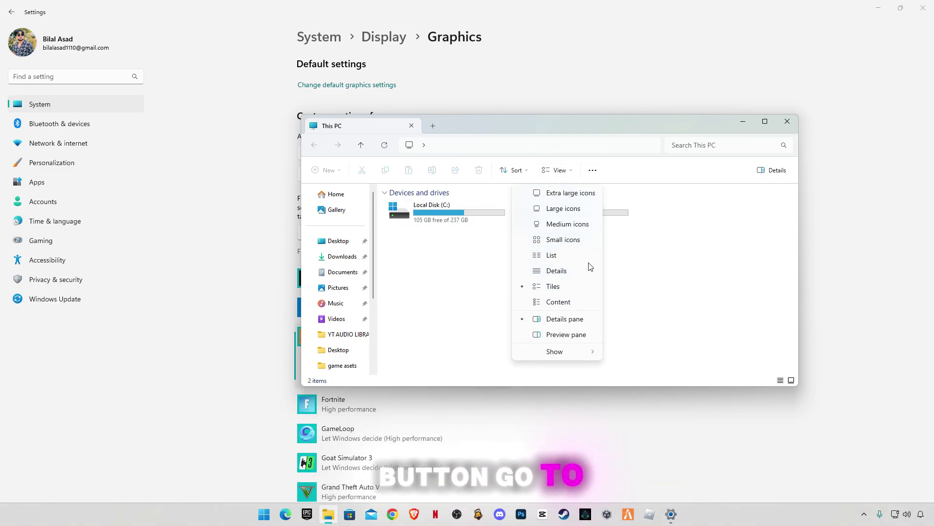
mouse_move(574, 358)
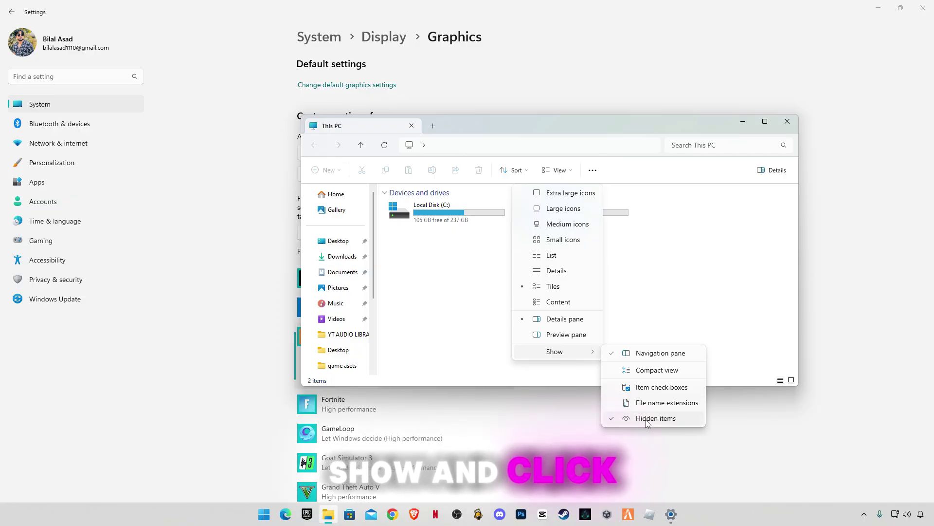
Step: Close File Explorer and browse for an app into Local Disk (C:), Users, the home folder
left_click(787, 122)
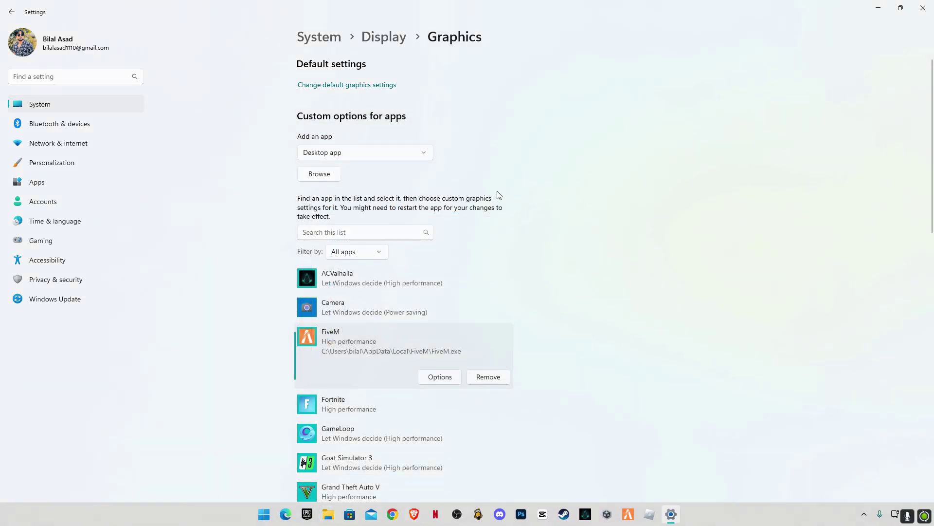
left_click(320, 176)
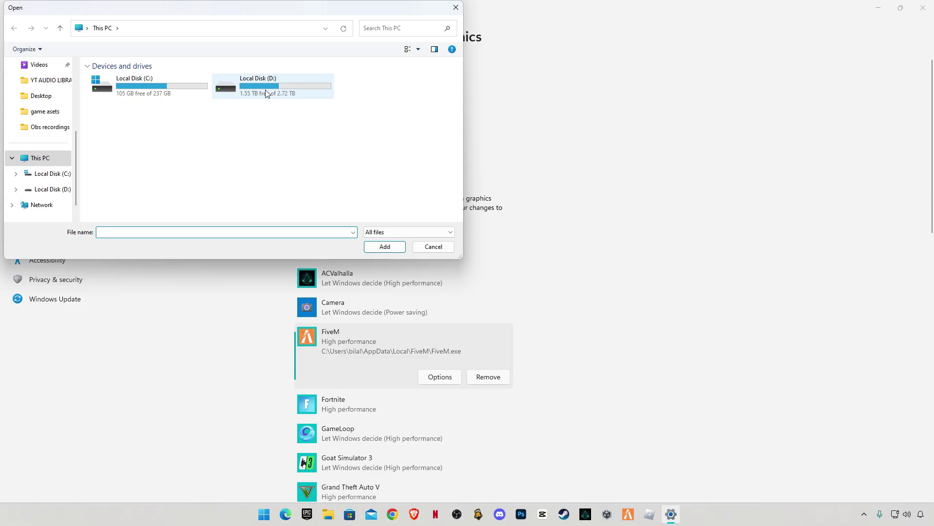
double_click(139, 82)
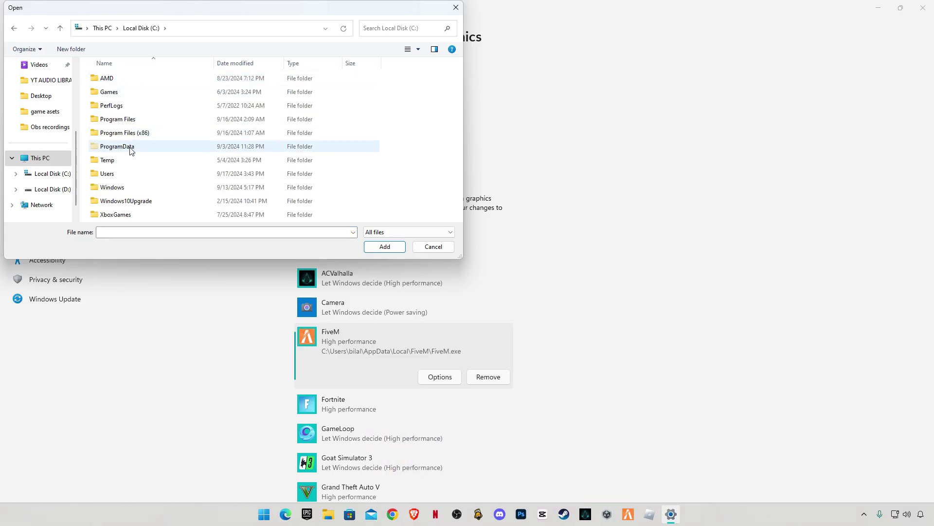
double_click(123, 174)
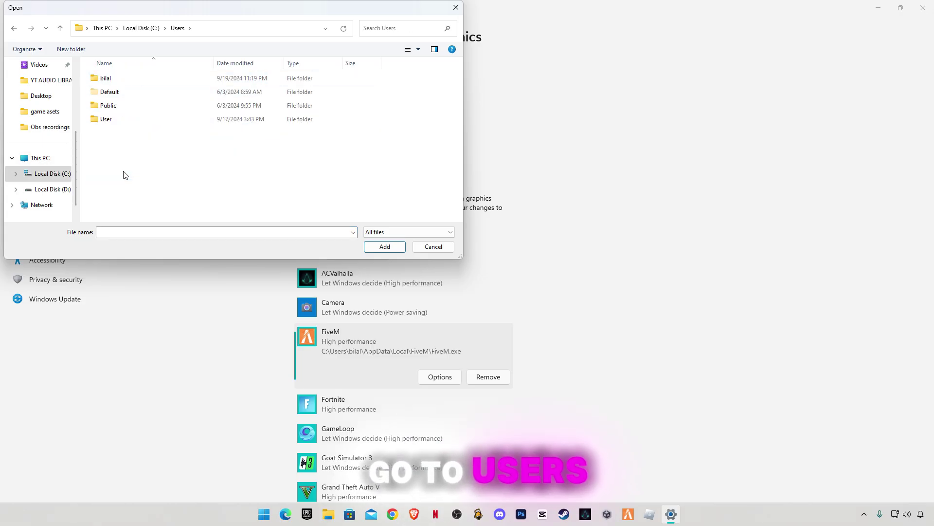
double_click(109, 79)
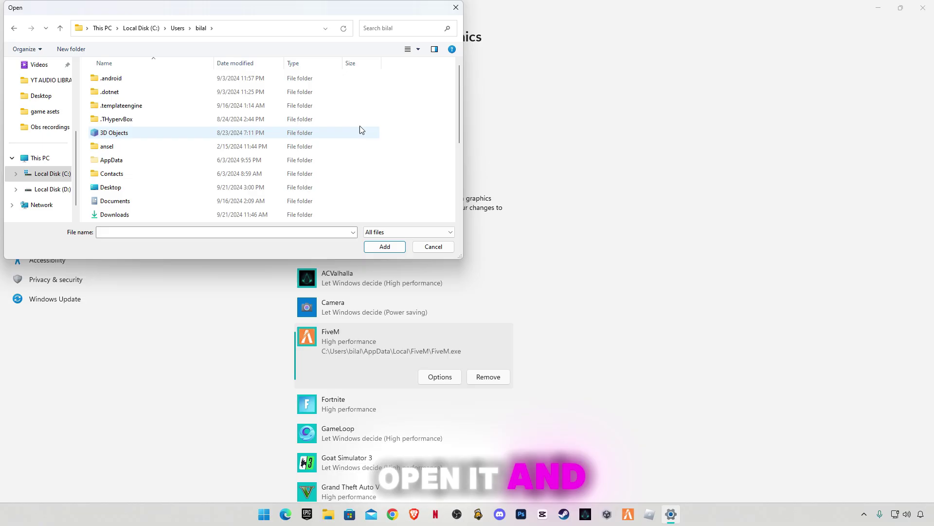
Step: Navigate through AppData\Local into the FiveM folder and select the FiveM application
left_click_drag(353, 12, 557, 43)
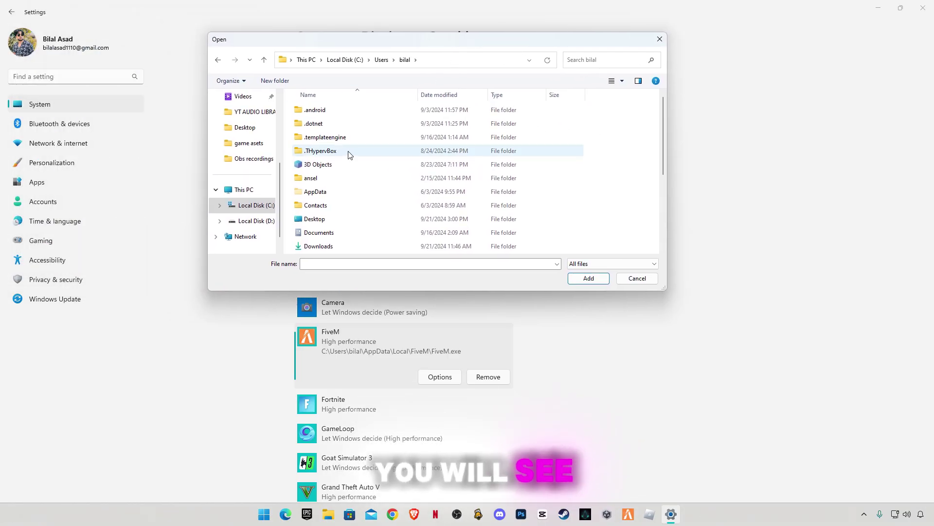
left_click(308, 194)
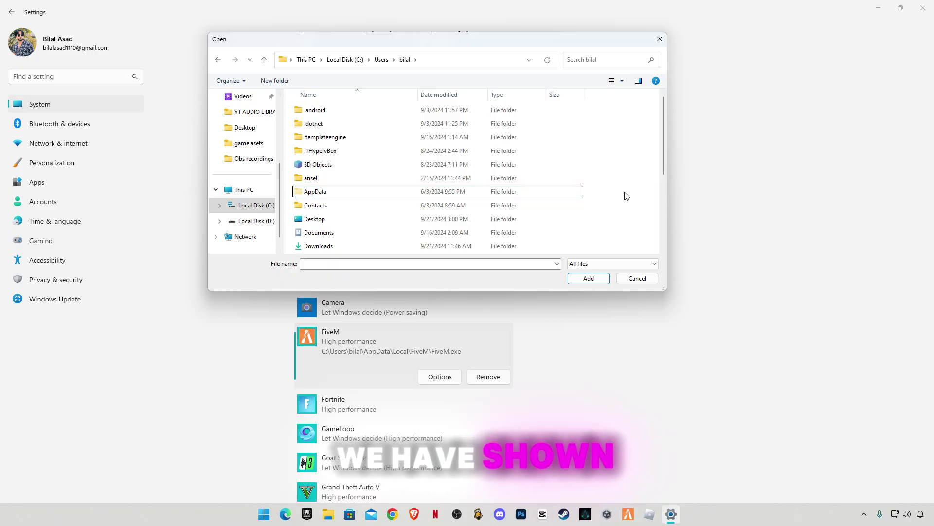
double_click(306, 194)
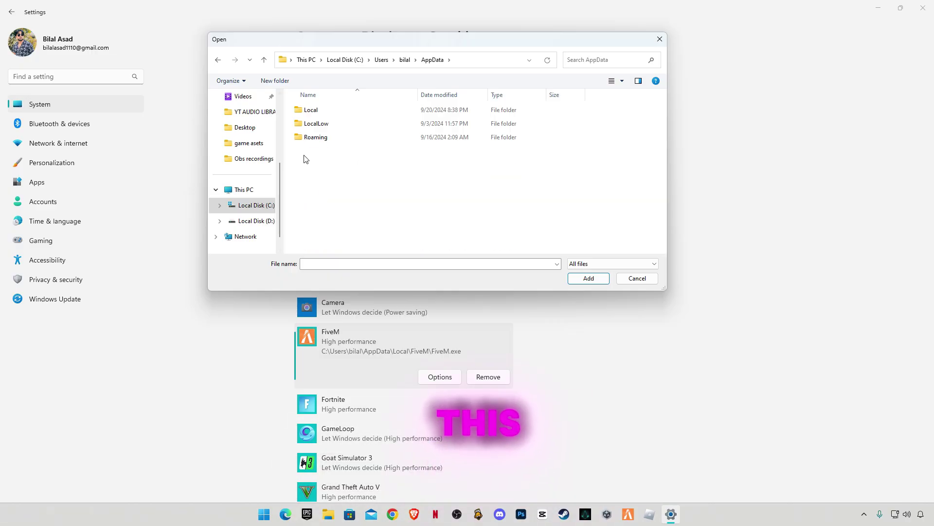
double_click(316, 111)
left_click(329, 178)
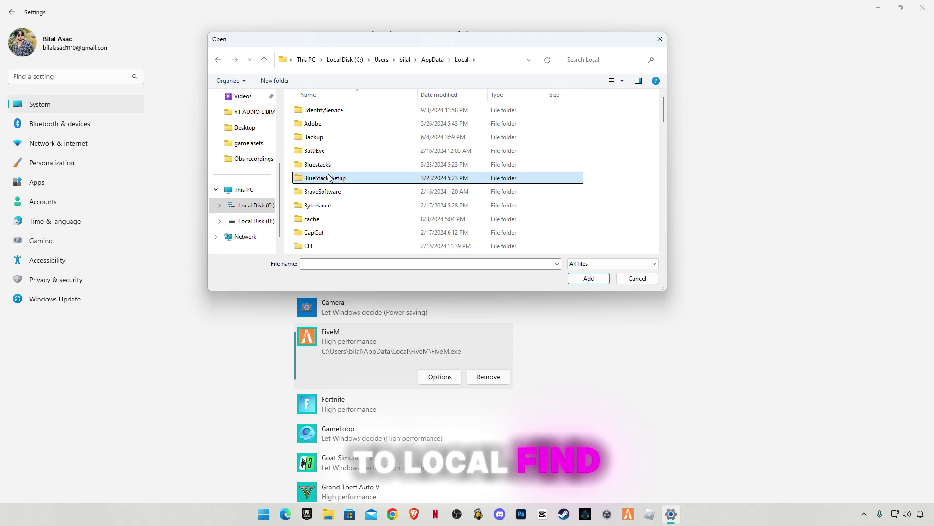
scroll(329, 177, "down", 6)
double_click(315, 111)
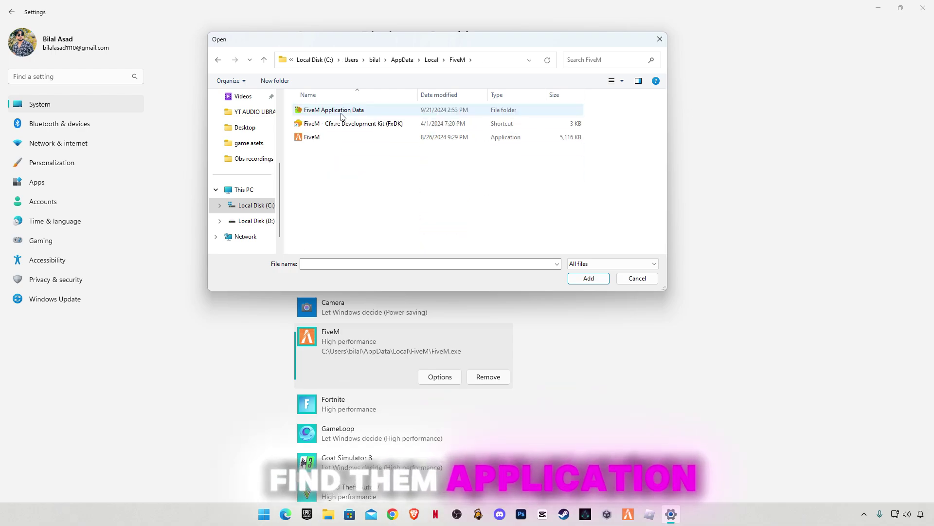
left_click(316, 138)
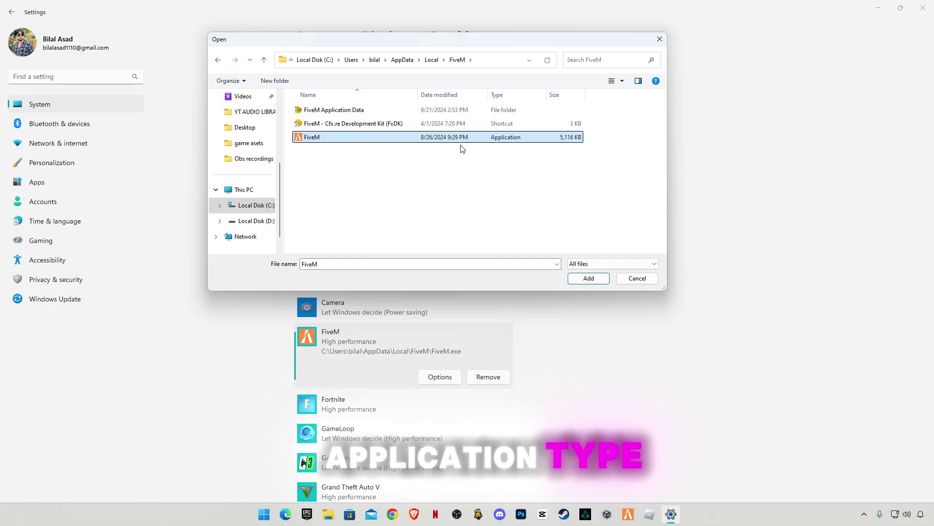
Step: Cancel the file picker and re-save High performance as FiveM's graphics preference
left_click(627, 280)
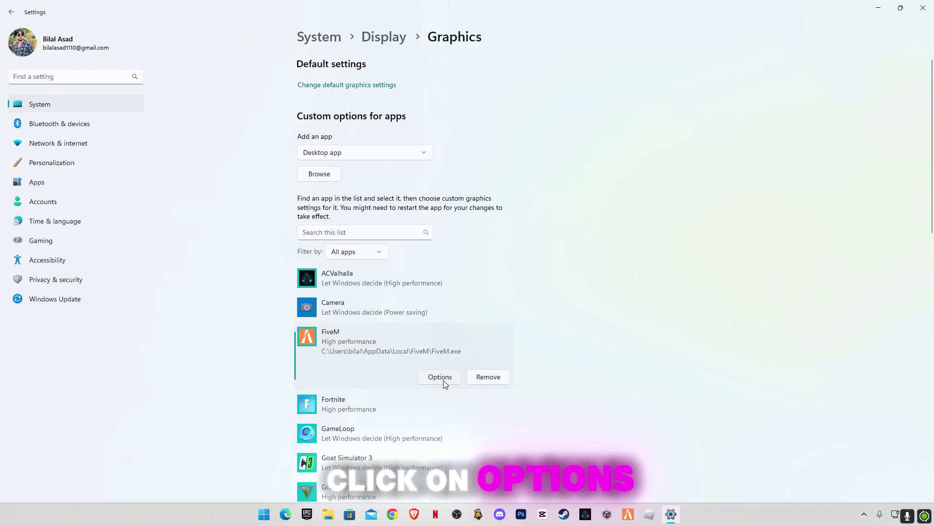
left_click(440, 377)
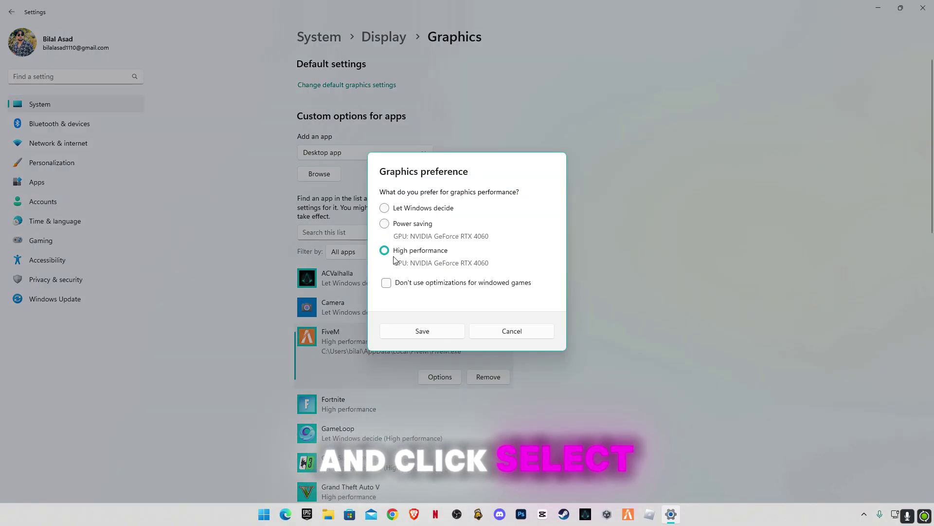
left_click(423, 331)
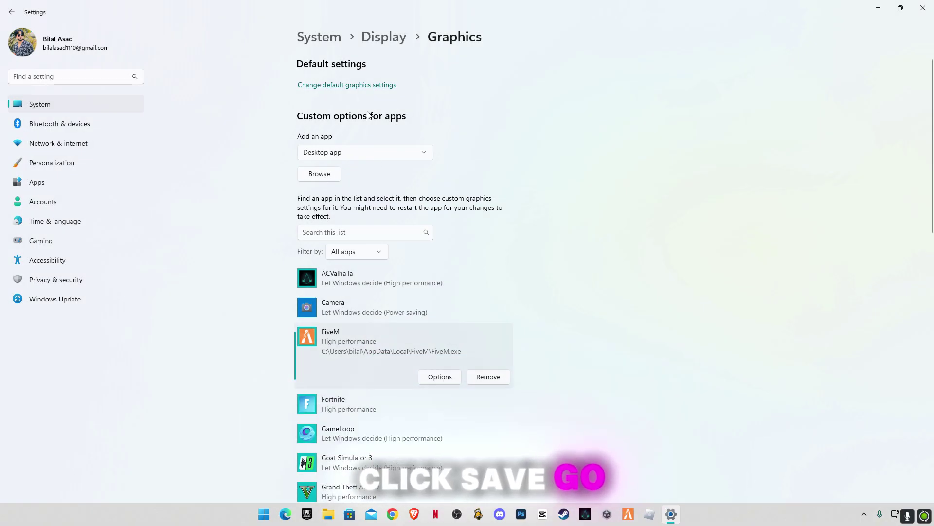
Step: Open 'Change default graphics settings' to check GPU scheduling and windowed-game optimizations are On
left_click(336, 87)
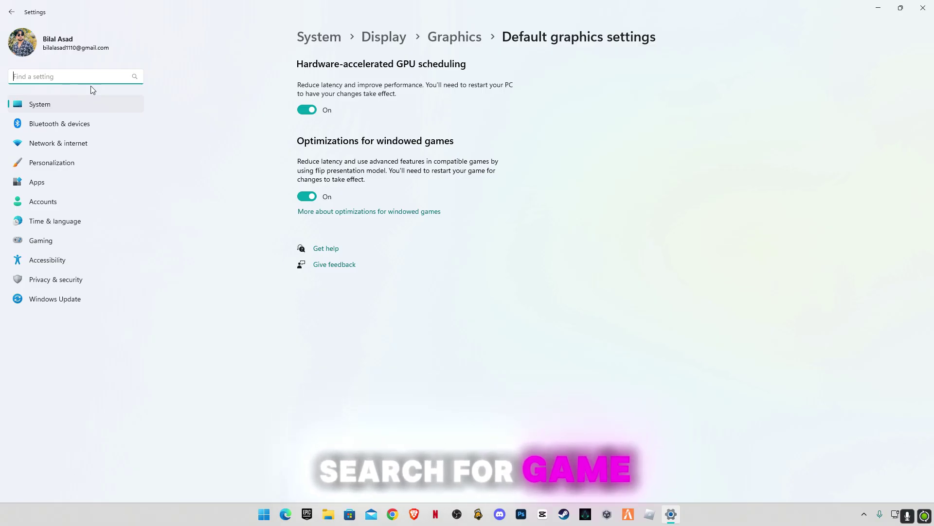
Step: Search 'game bar', confirm the controller toggle for Game Bar is Off, and close Settings
type("game bar")
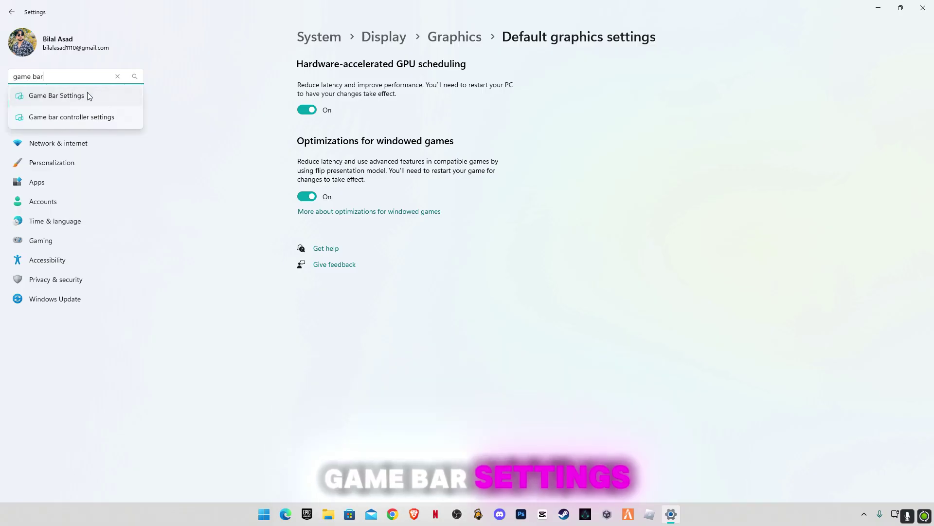
left_click(89, 96)
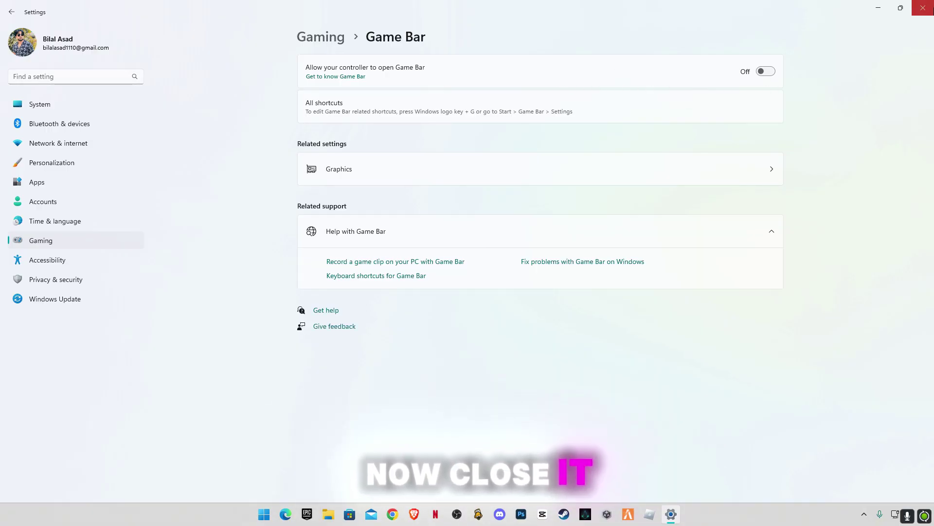
left_click(922, 8)
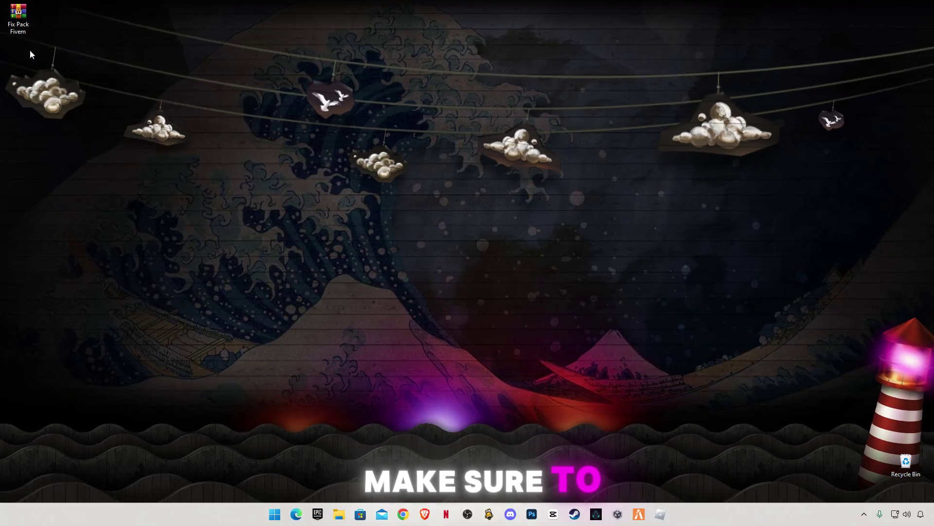
Step: Extract the Fix Pack Fivem archive onto the desktop and open the extracted folder
right_click(19, 15)
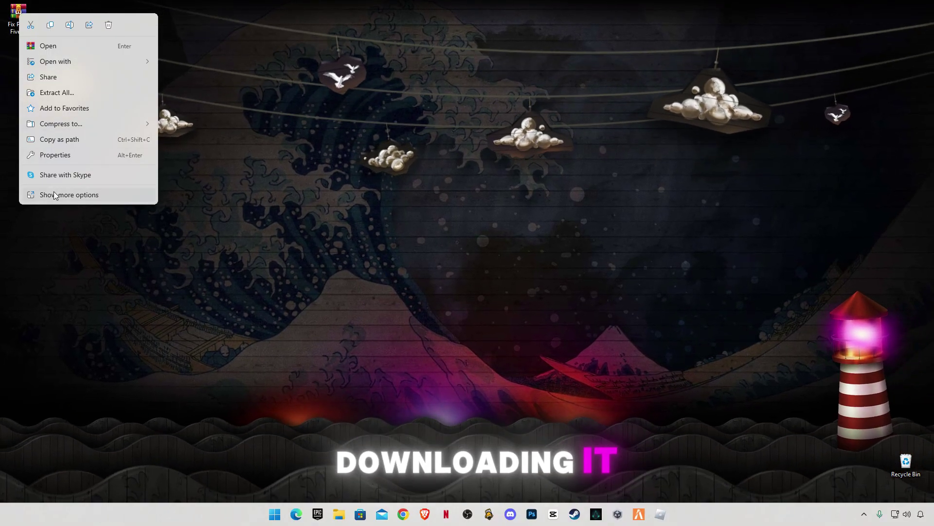
left_click(55, 194)
left_click(73, 71)
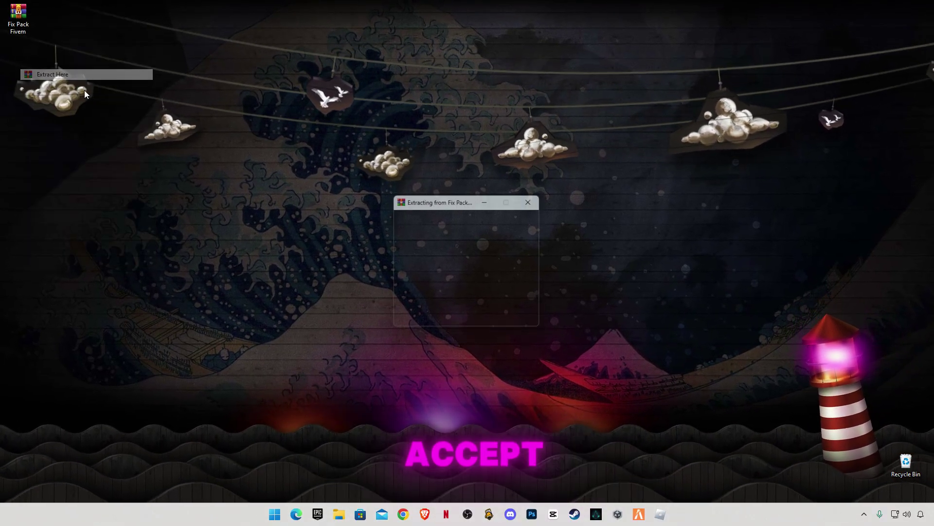
double_click(19, 54)
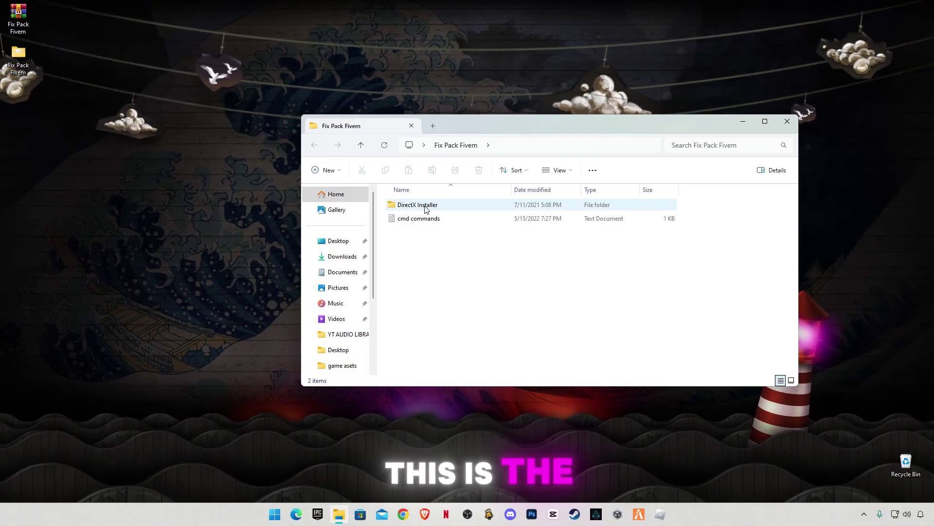
Step: Run dxwebsetup from DirectX Installer, accepting the licence and declining Bing Bar, through Finish
double_click(425, 208)
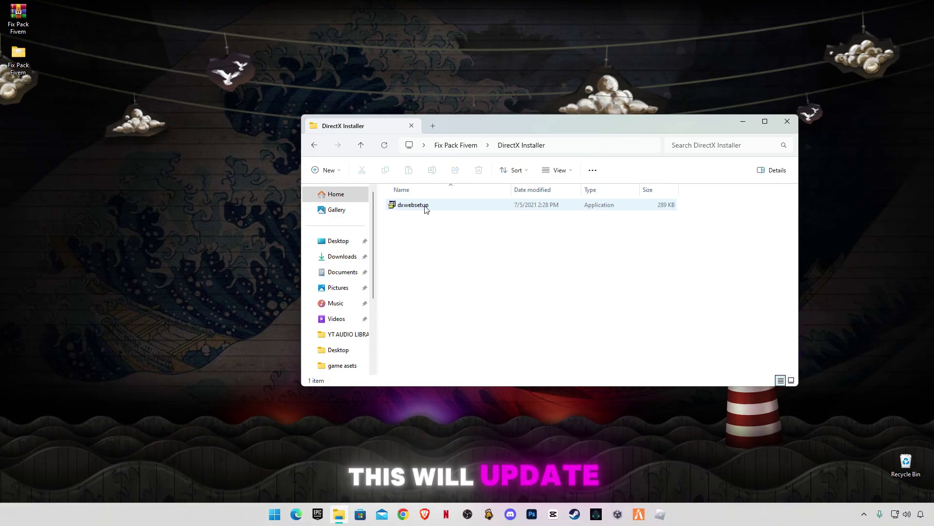
double_click(424, 209)
left_click(183, 229)
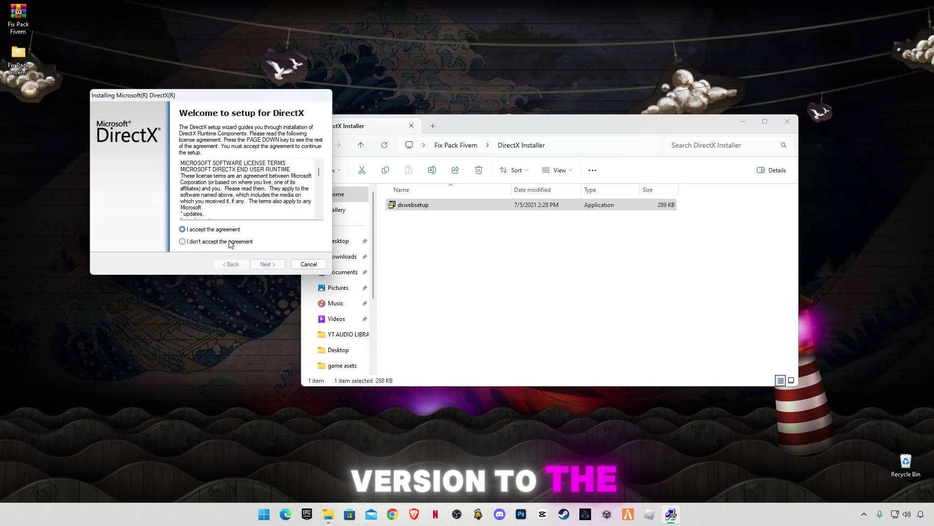
left_click(279, 268)
left_click(176, 195)
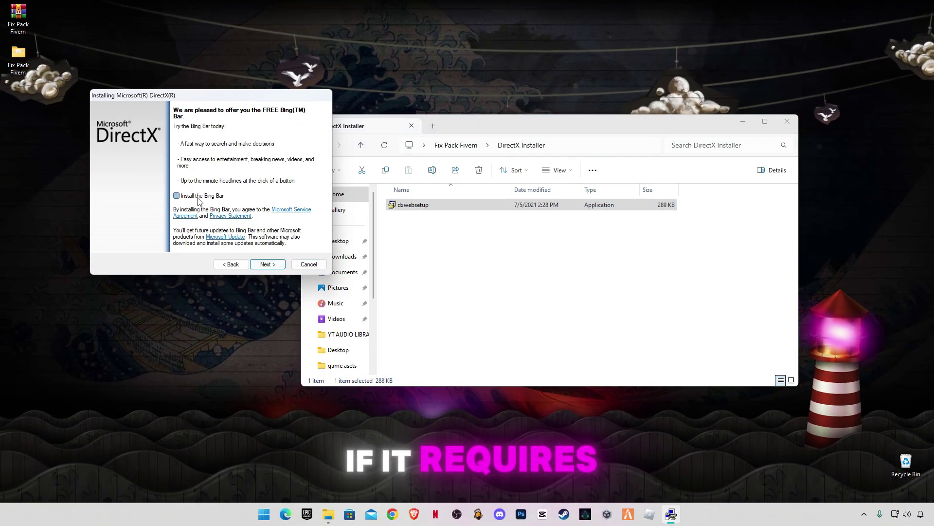
left_click(268, 265)
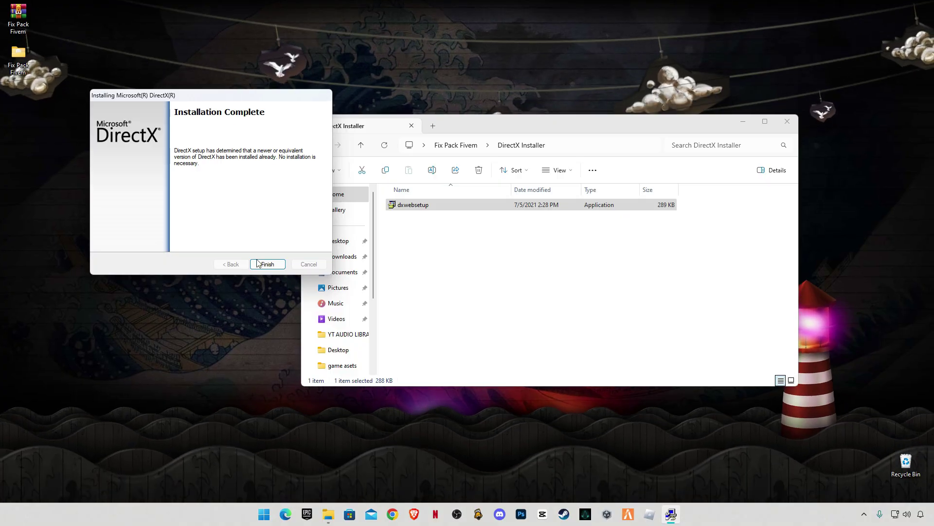
left_click(261, 265)
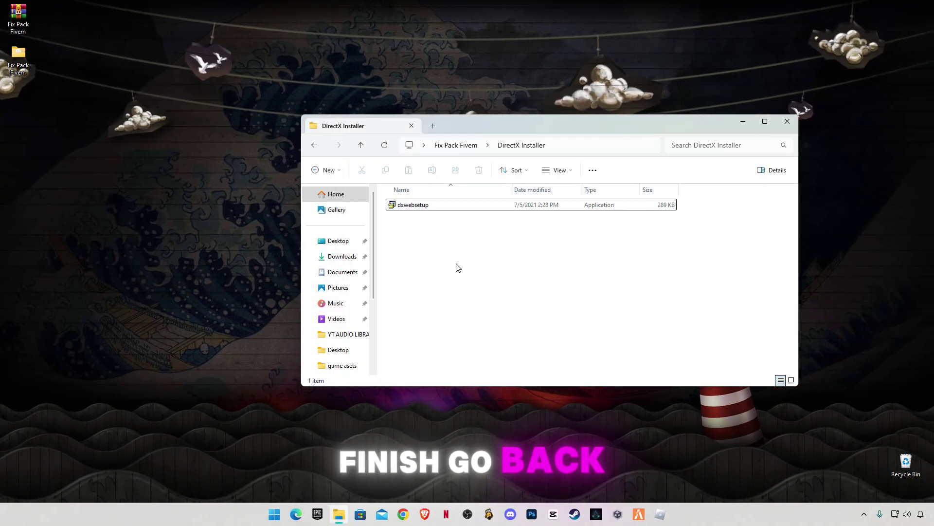
Step: Open cmd commands.txt and launch Command Prompt as administrator
key("alt+Left")
left_click(419, 220)
double_click(420, 220)
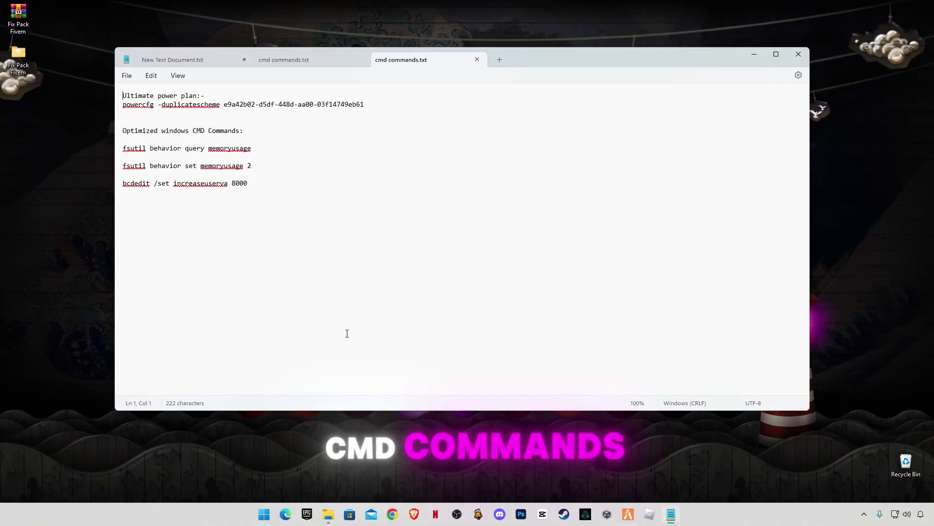
left_click(265, 514)
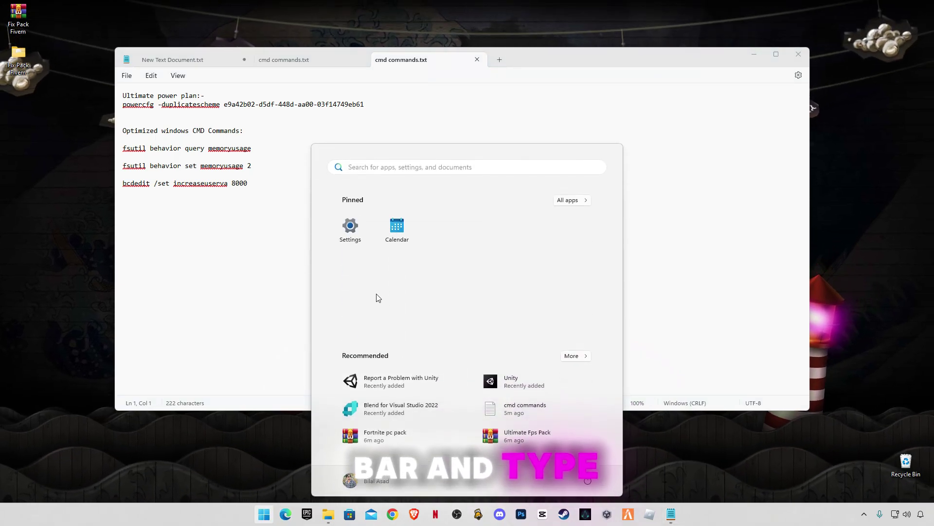
type("cmd")
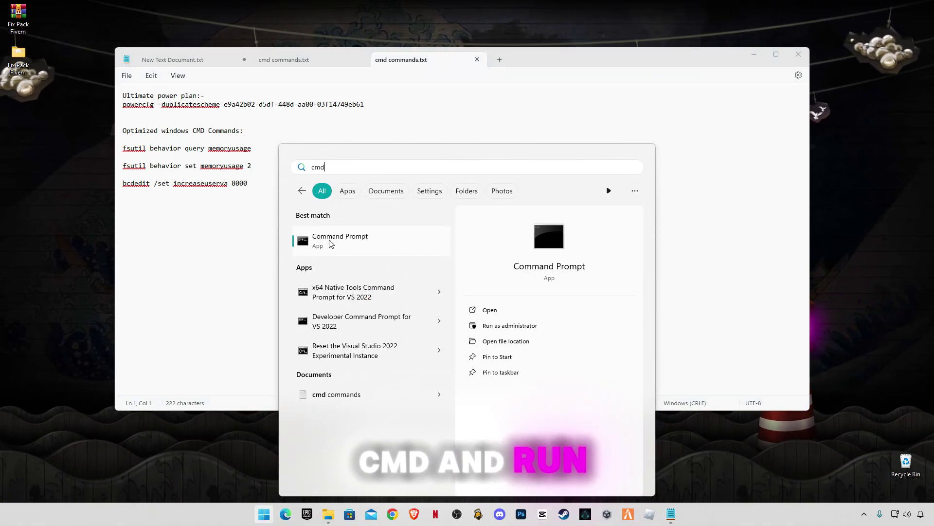
right_click(331, 242)
left_click(382, 252)
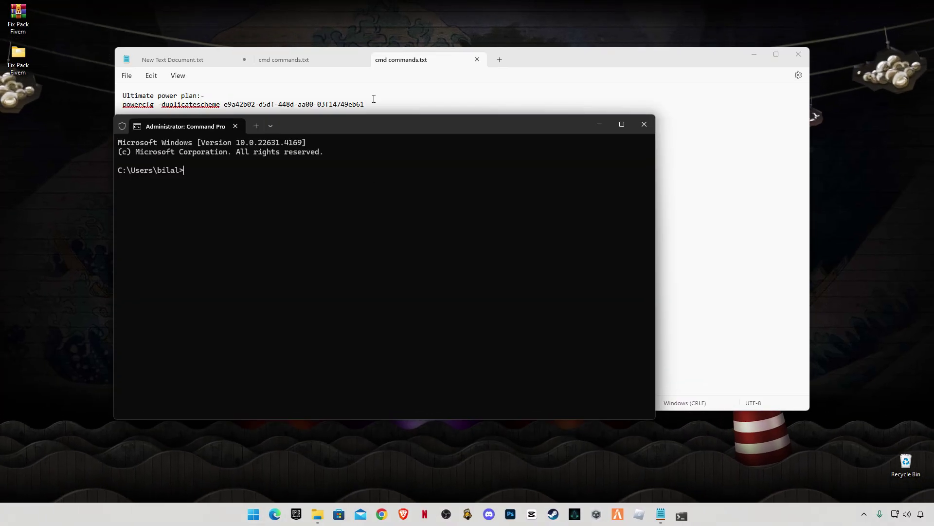
Step: Copy the Ultimate Performance powercfg duplicatescheme command from the notes and run it in Command Prompt
left_click(403, 110)
left_click_drag(403, 110, 120, 111)
key("ctrl+c")
key("alt+Tab")
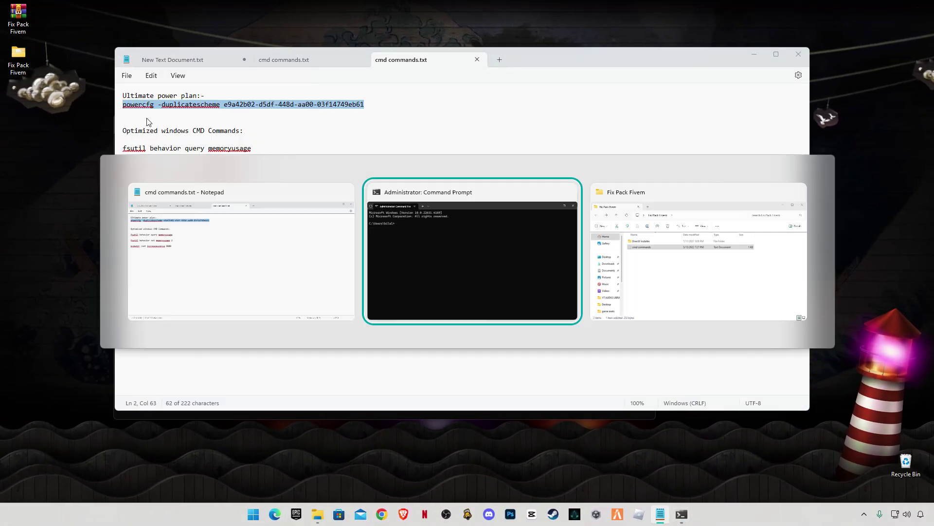
key("ctrl+v")
key("Return")
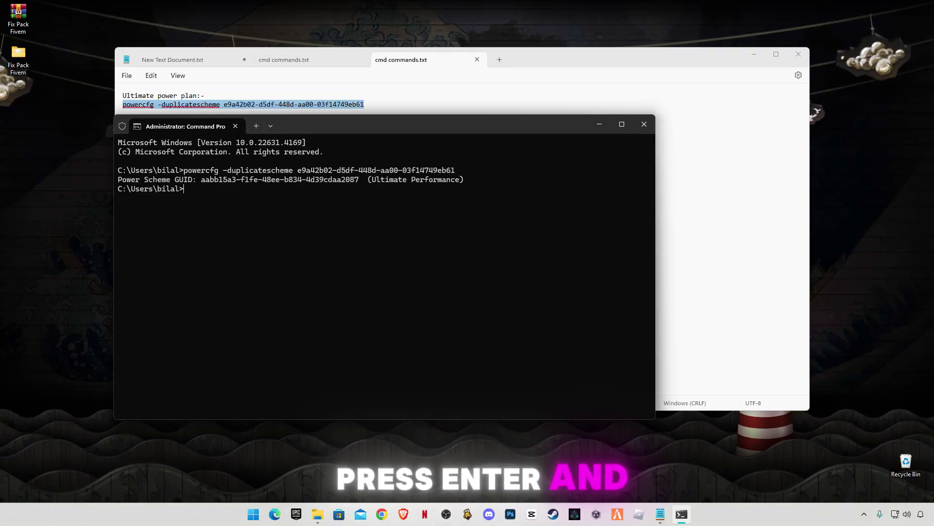
Step: Copy the fsutil memoryusage and bcdedit increaseuserva 8000 commands from Notepad and run them in the admin Command Prompt
key("alt+Tab")
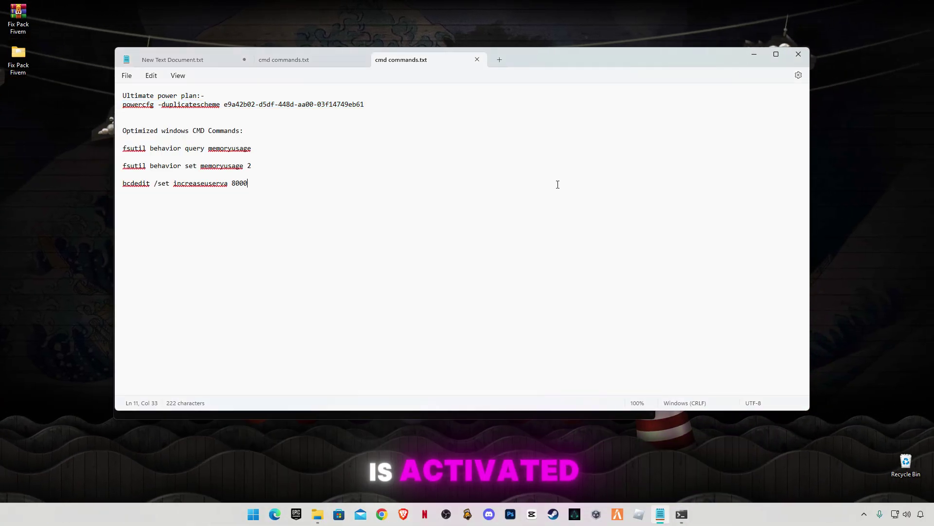
left_click_drag(249, 184, 116, 158)
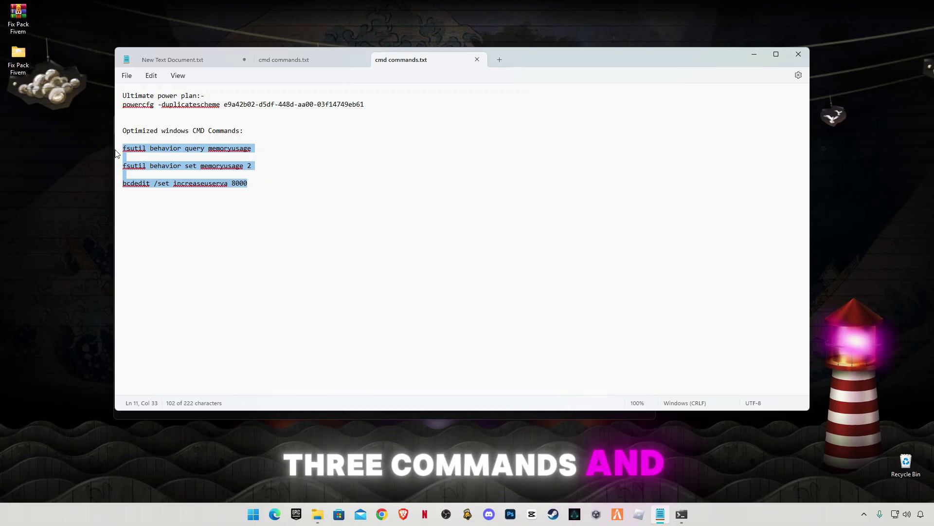
key("ctrl+c")
key("alt+Tab")
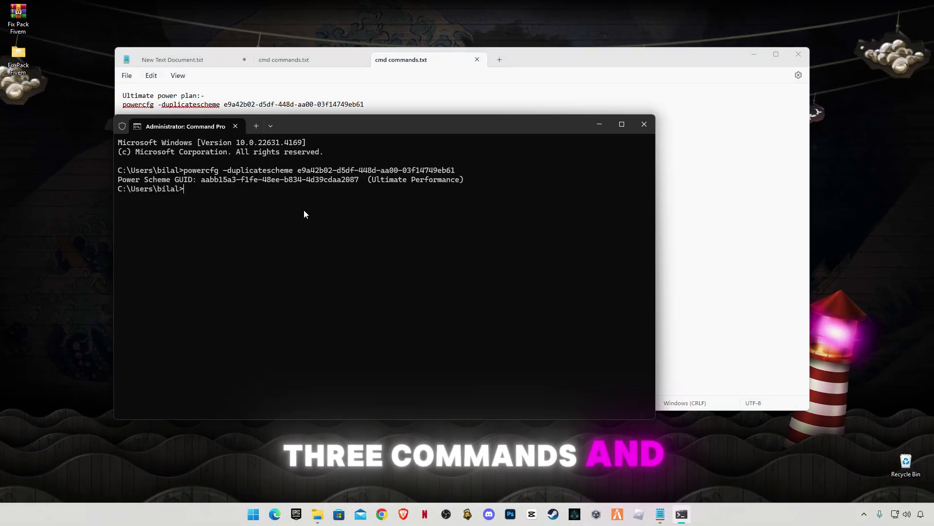
key("ctrl+v")
key("Return")
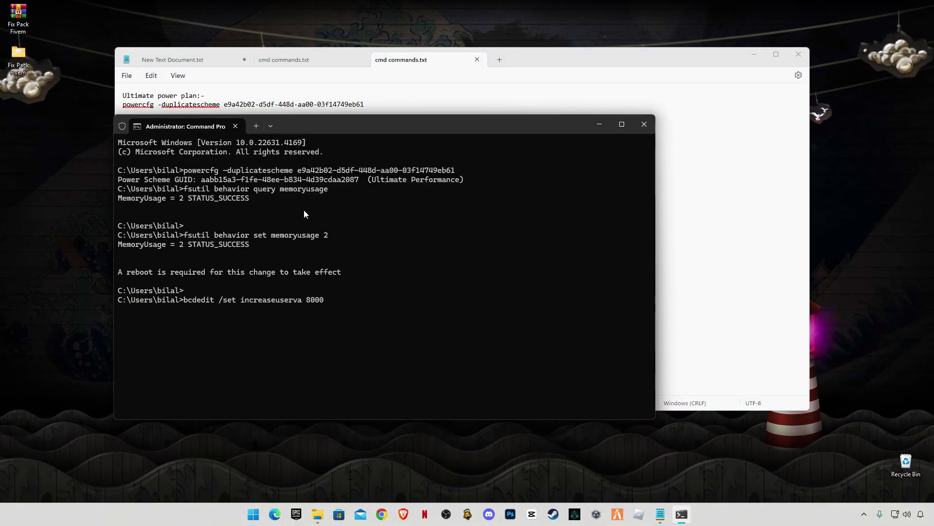
key("Return")
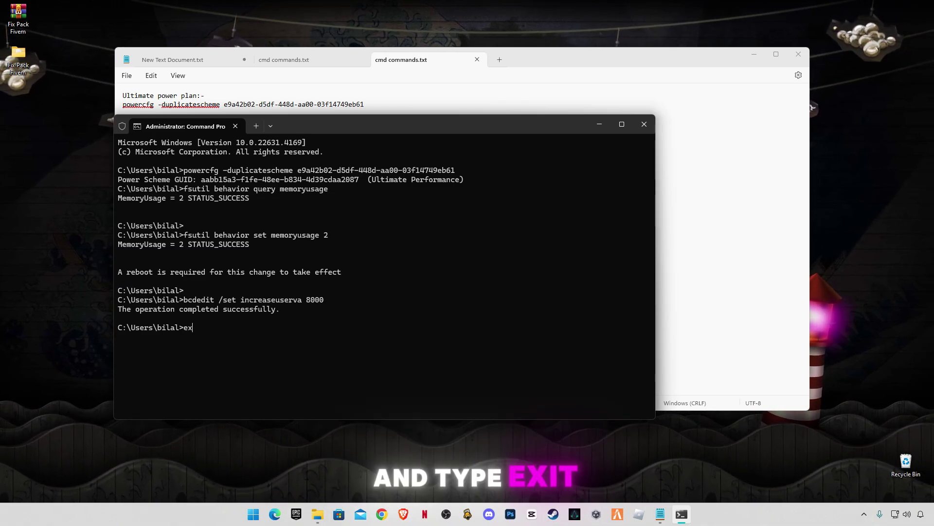
Step: Exit the administrator Command Prompt and close the cmd commands notes in Notepad
type("it")
key("Return")
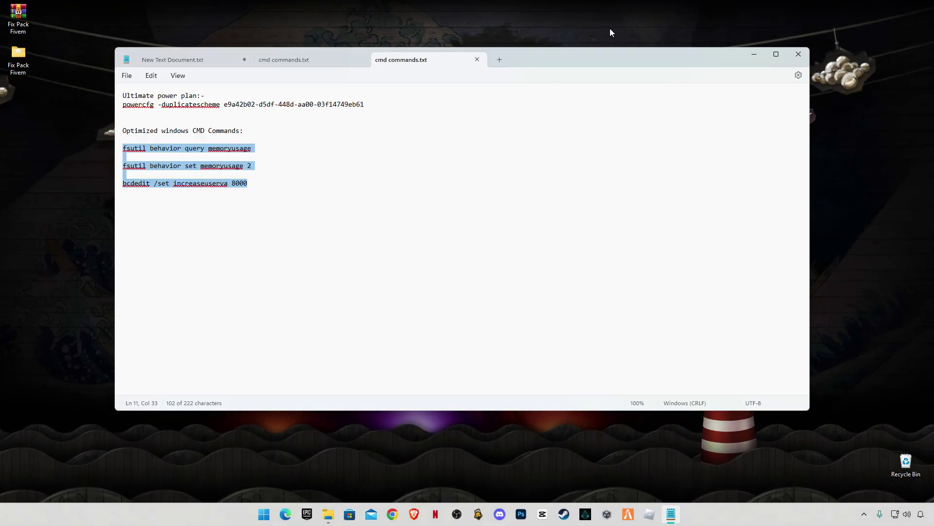
left_click(799, 54)
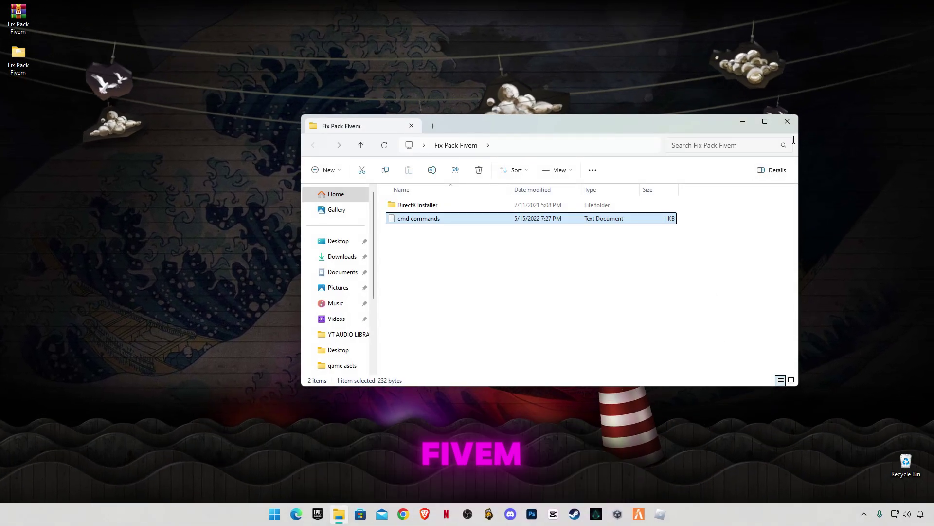